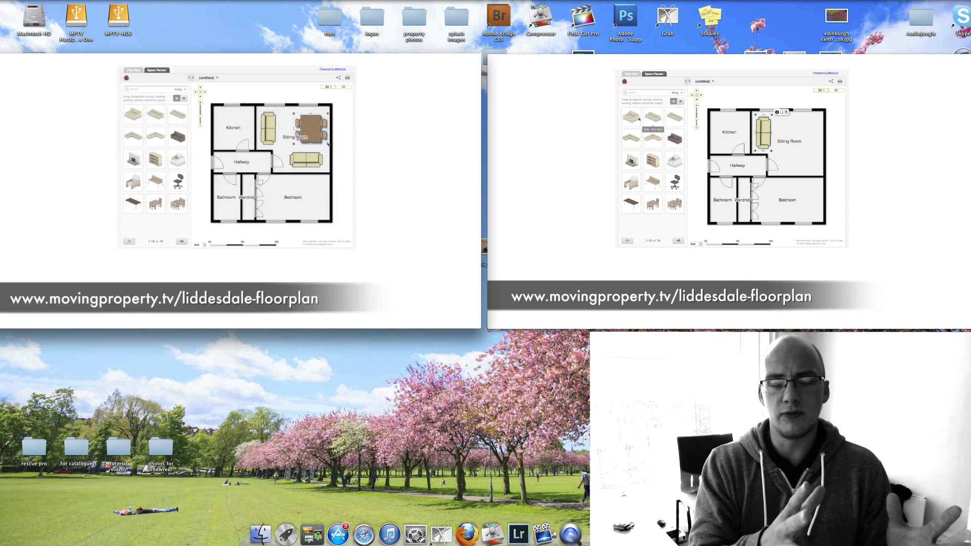
# Minimise both open video windows and place 5 liddesdale.mov and 5 liddesdale – MP720.mp4 side by side on an empty part of the desktop
pyautogui.moveTo(381, 271)
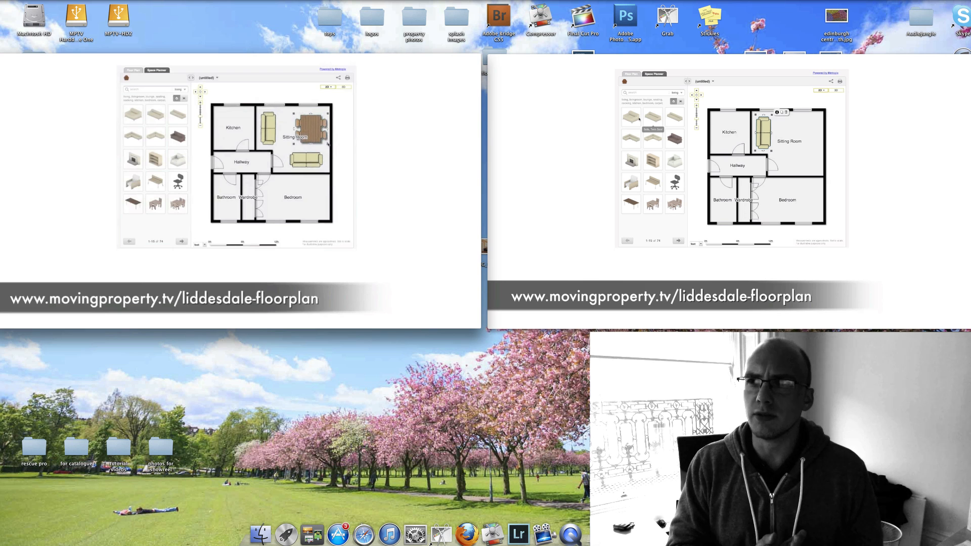
pyautogui.moveTo(599, 187)
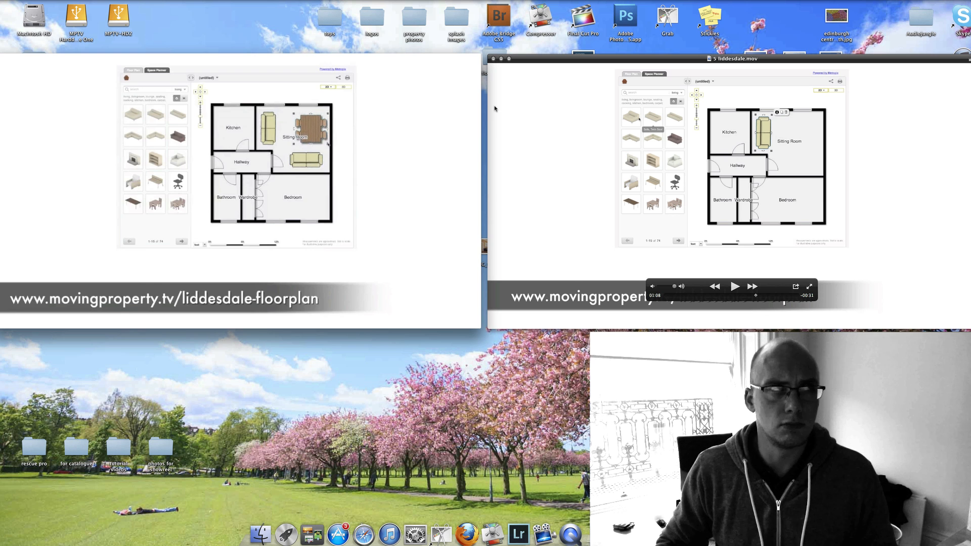
pyautogui.moveTo(477, 105)
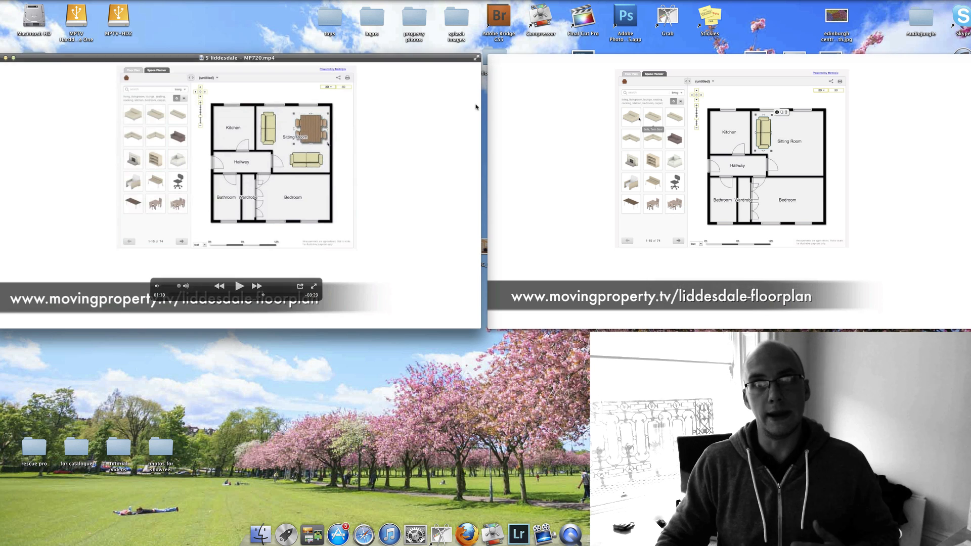
pyautogui.click(6, 58)
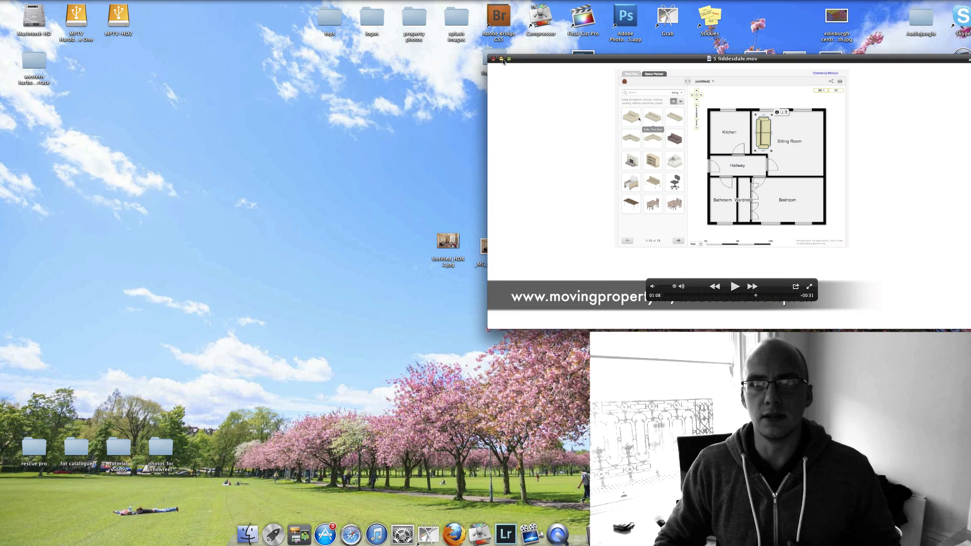
pyautogui.click(501, 59)
pyautogui.moveTo(699, 243); pyautogui.dragTo(236, 154)
pyautogui.moveTo(693, 200); pyautogui.dragTo(310, 154)
pyautogui.click(231, 155)
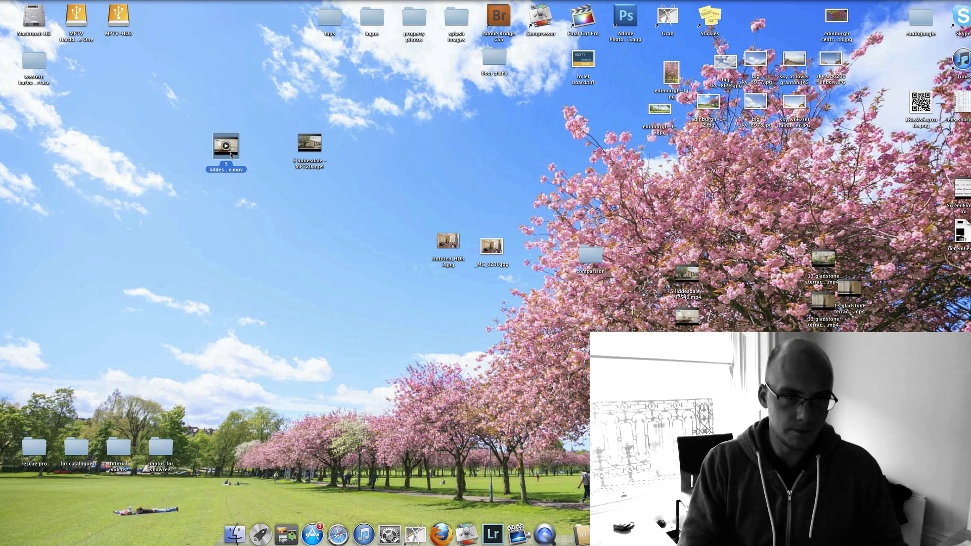
pyautogui.press('super+i')
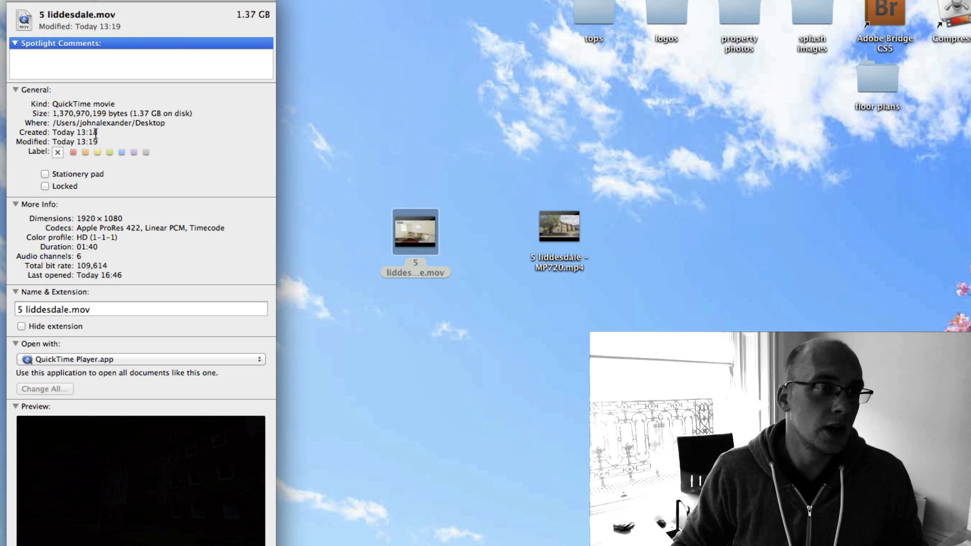
pyautogui.moveTo(132, 113); pyautogui.dragTo(147, 108)
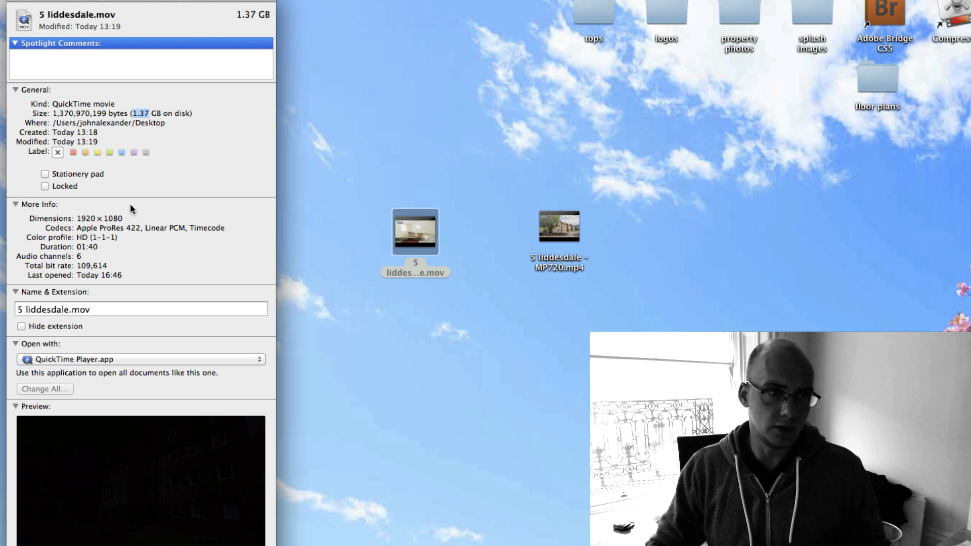
pyautogui.moveTo(122, 218); pyautogui.dragTo(82, 219)
pyautogui.click(119, 255)
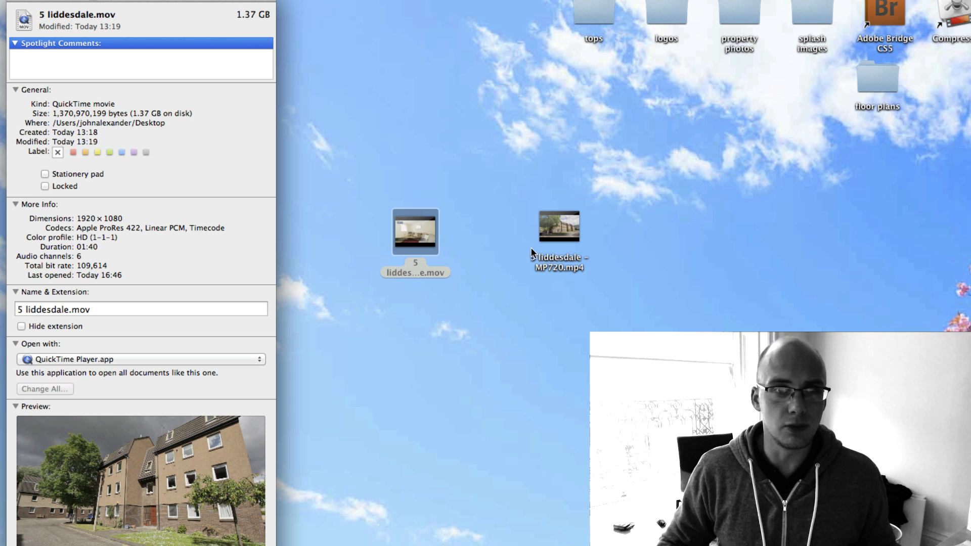
# Check the file size in the information for 5 liddesdale – MP720.mp4, and close both files' information windows
pyautogui.click(568, 242)
pyautogui.press('super+i')
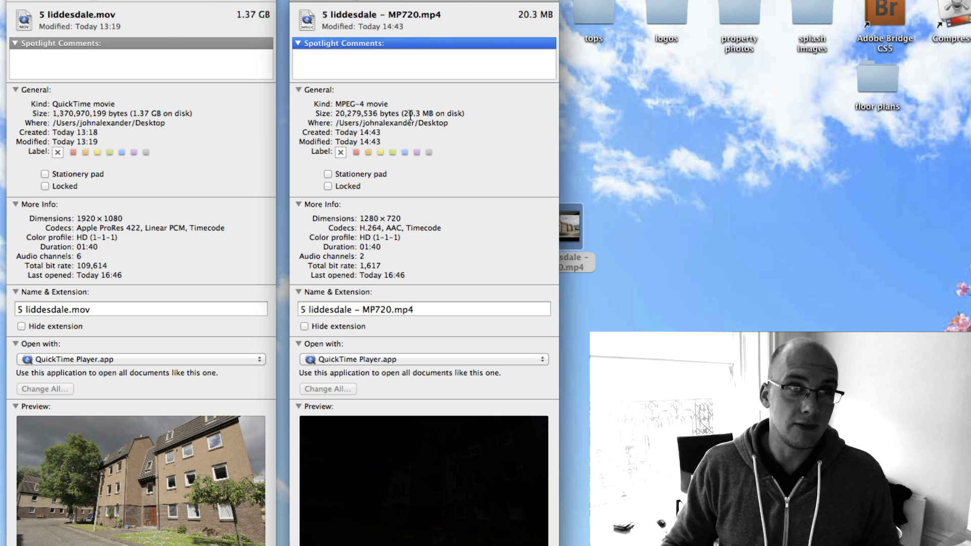
pyautogui.moveTo(405, 114); pyautogui.dragTo(420, 110)
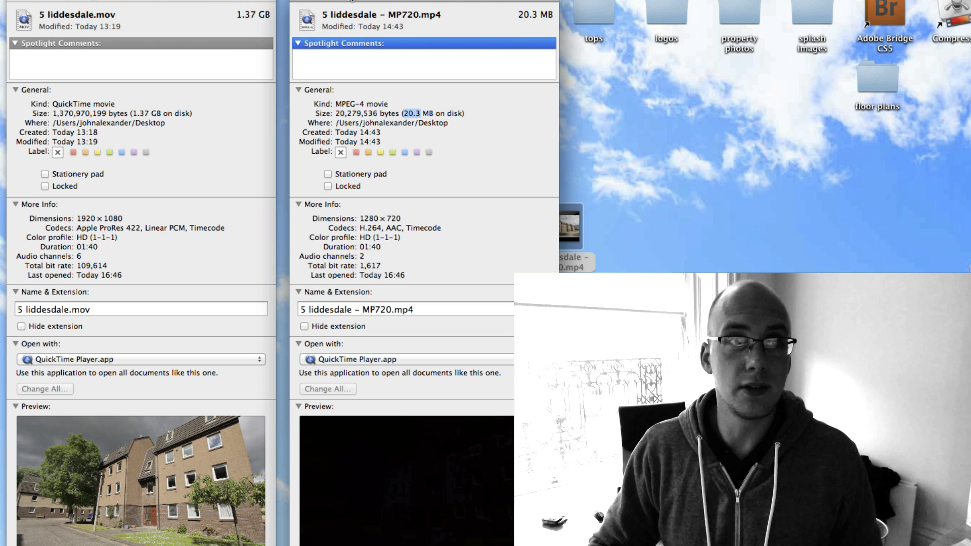
pyautogui.click(311, 1)
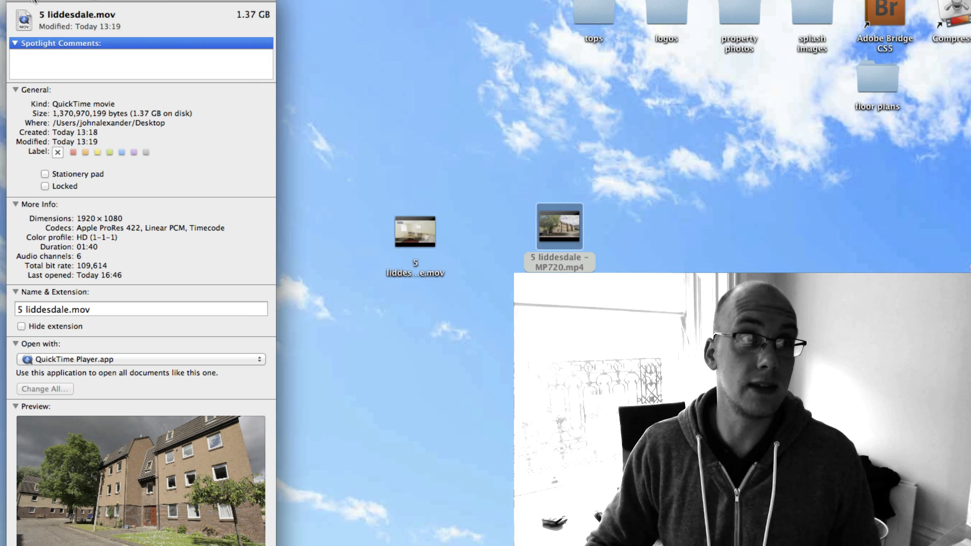
pyautogui.click(31, 1)
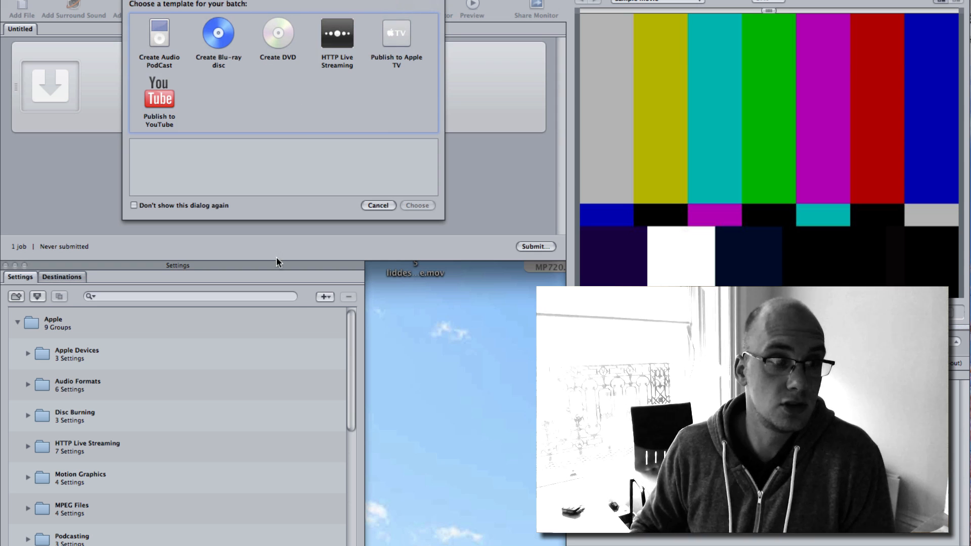
# Dismiss the batch template chooser and select the custom MP720 setting to show its details in the Inspector
pyautogui.click(383, 205)
pyautogui.click(235, 95)
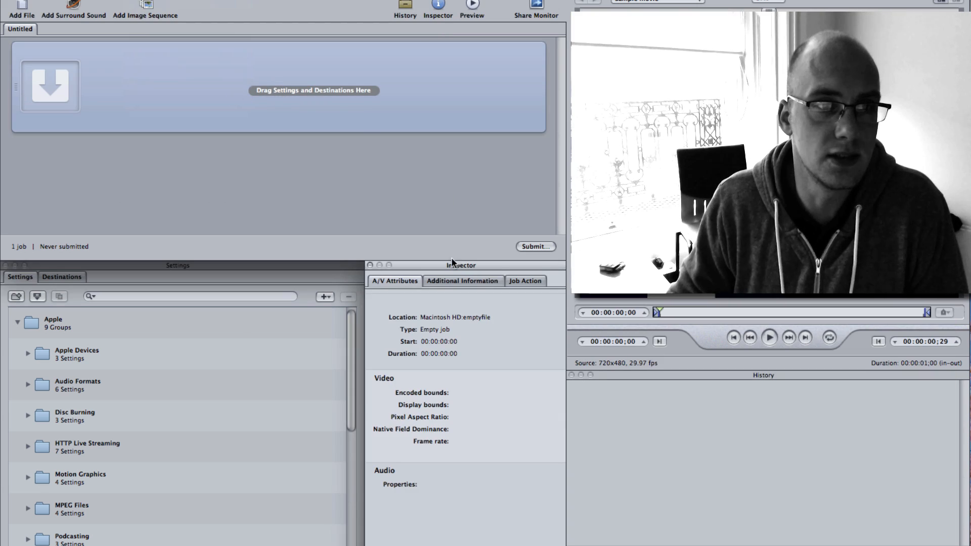
pyautogui.scroll(-10, 148, 479)
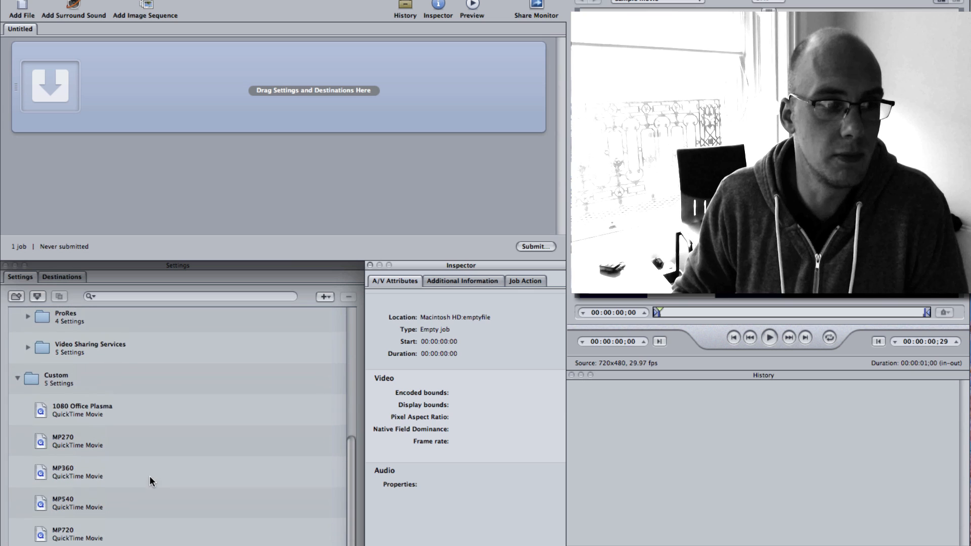
pyautogui.click(90, 535)
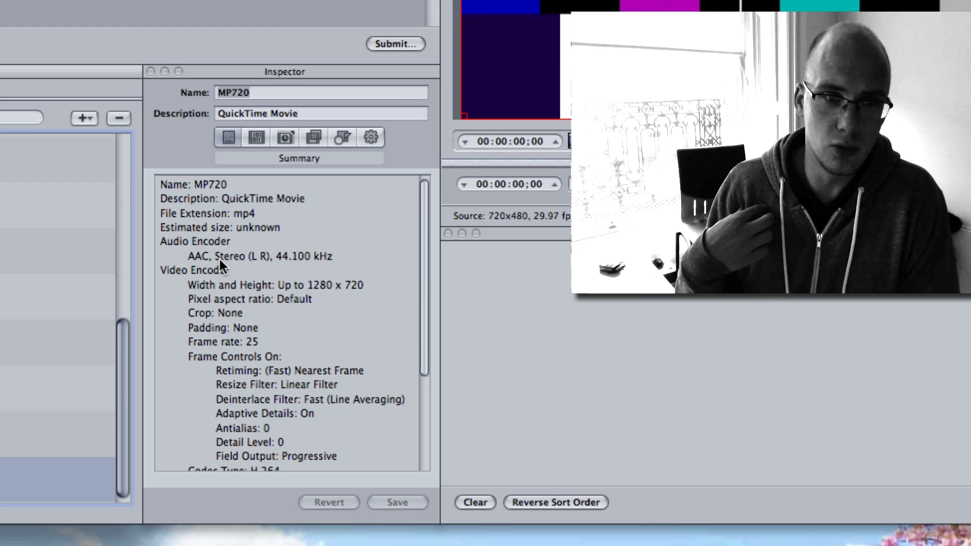
# Review the MP720 encoder's file format choices, file extension and job segmenting option
pyautogui.click(256, 137)
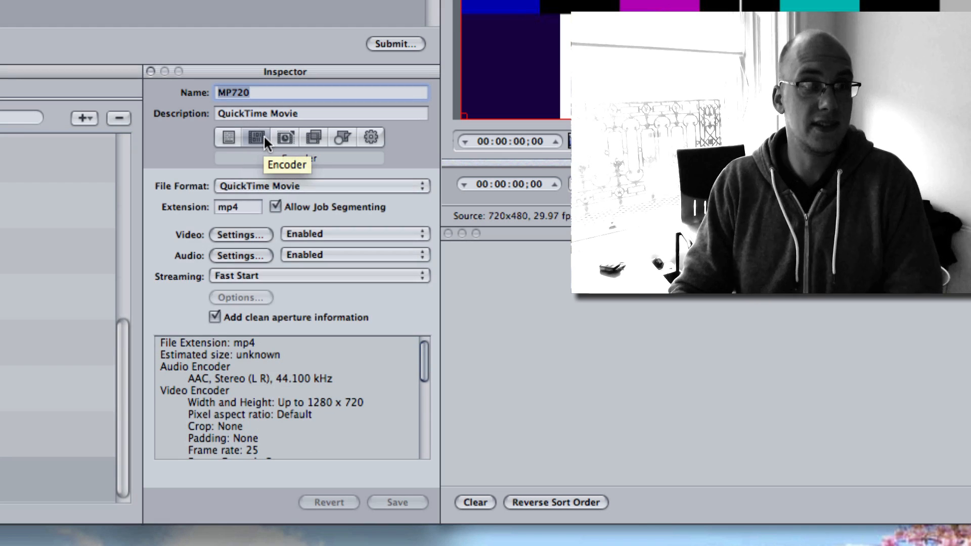
pyautogui.click(298, 186)
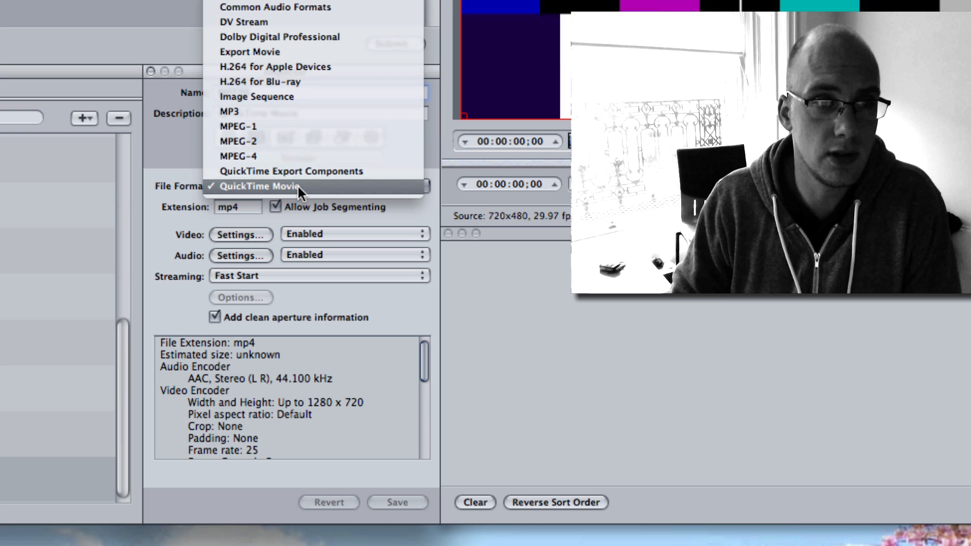
pyautogui.click(293, 184)
pyautogui.click(236, 207)
pyautogui.moveTo(242, 207); pyautogui.dragTo(219, 208)
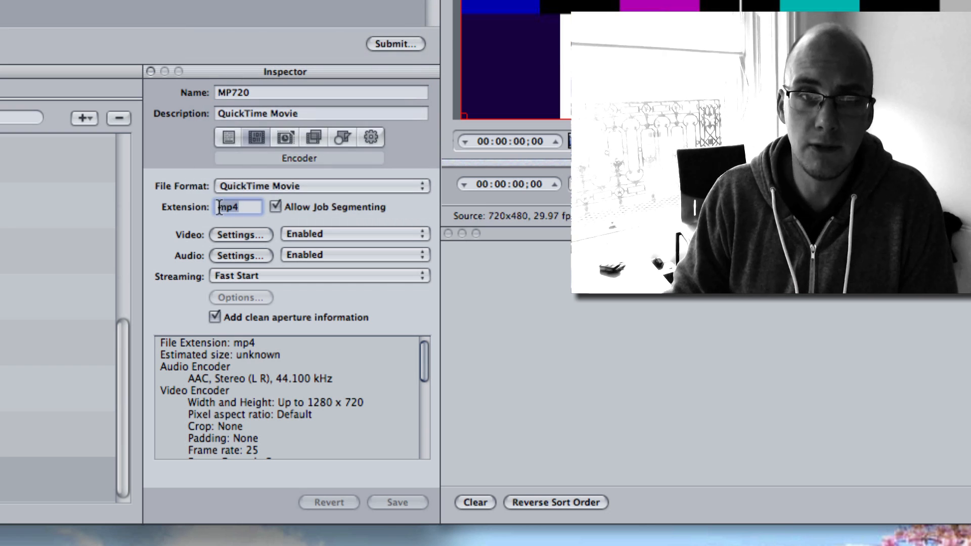
pyautogui.click(320, 209)
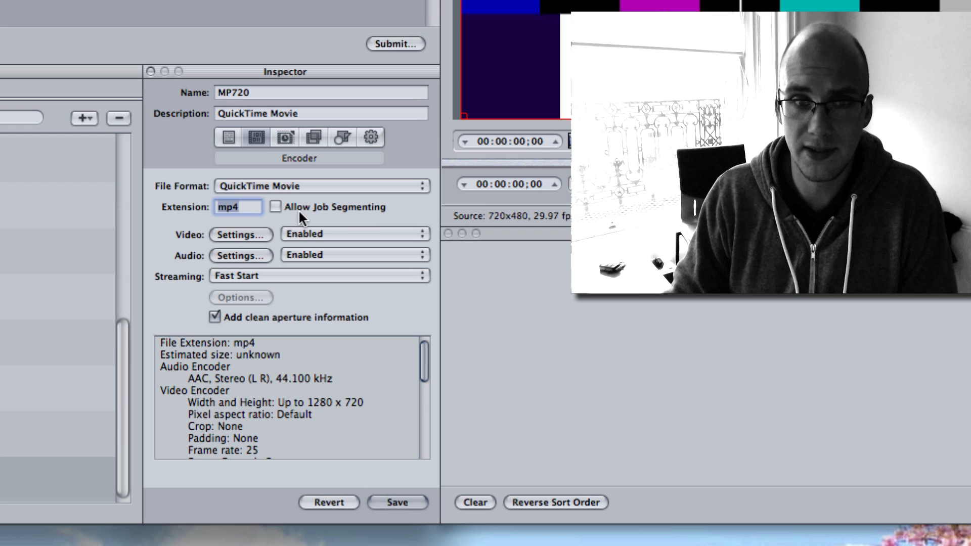
pyautogui.click(277, 207)
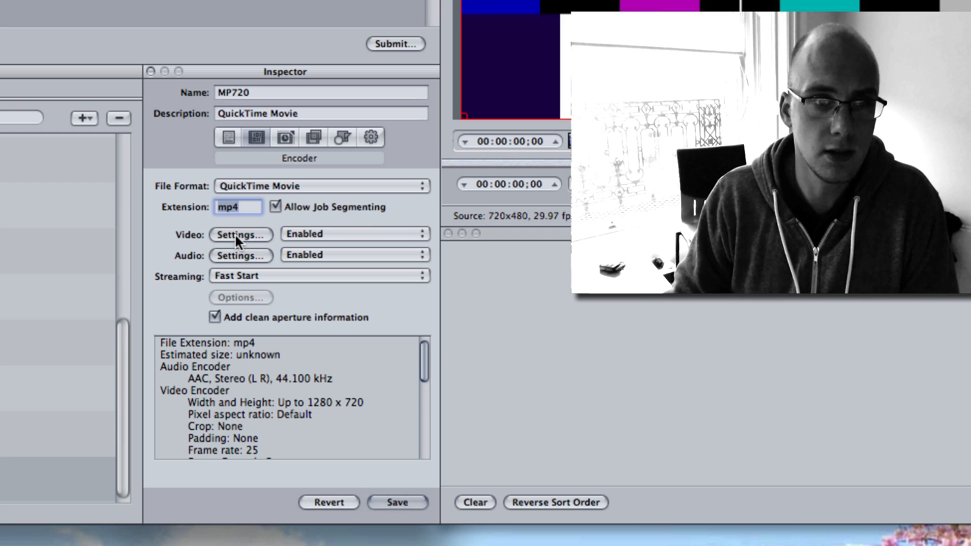
# Review the MP720 encoder's video compression and audio settings, accepting each dialog as it is
pyautogui.click(235, 234)
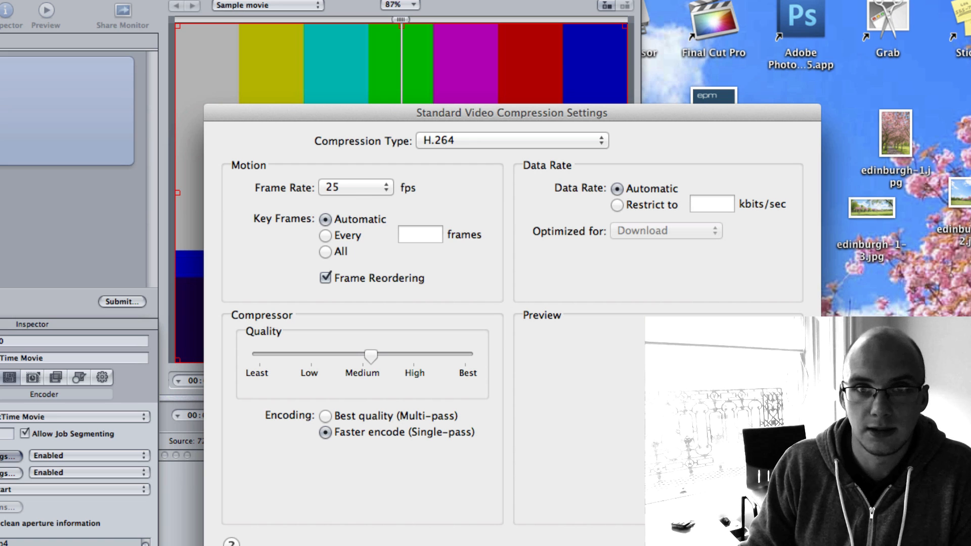
pyautogui.press('Return')
pyautogui.click(9, 473)
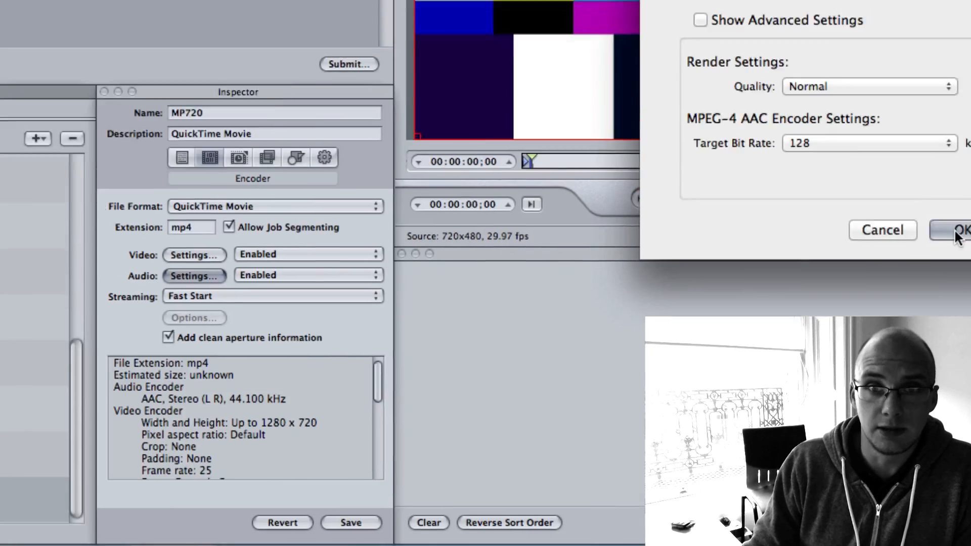
pyautogui.press('Return')
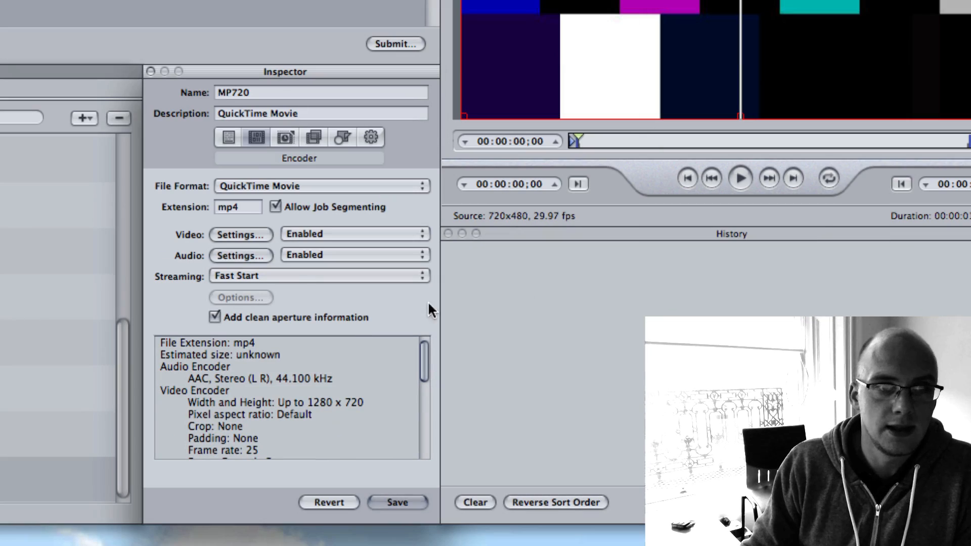
# Check the MP720 encoder's streaming option and read through the full encoder summary
pyautogui.click(301, 271)
pyautogui.click(300, 276)
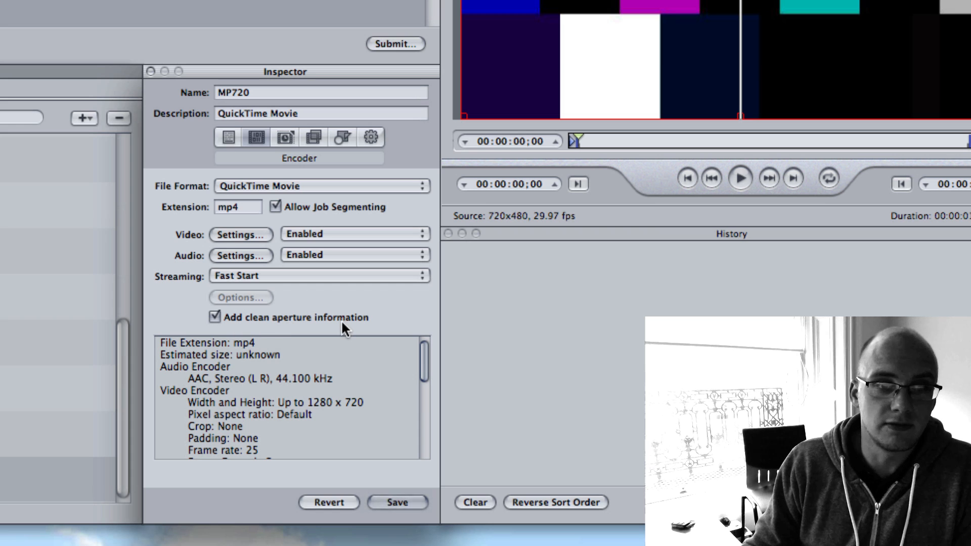
pyautogui.moveTo(427, 373); pyautogui.dragTo(417, 446)
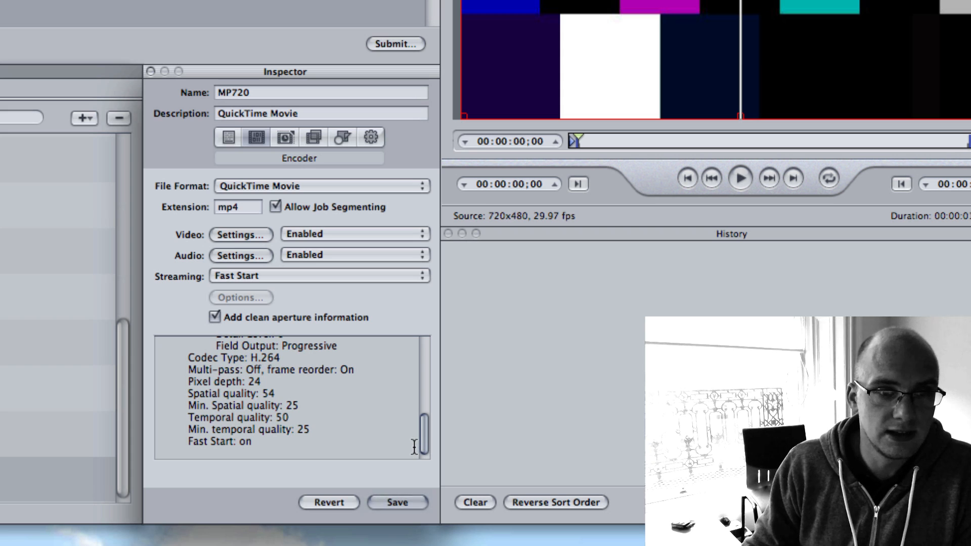
pyautogui.moveTo(425, 442); pyautogui.dragTo(425, 346)
# Review the MP720 frame controls, including the frame controls mode, resize filter, output fields and deinterlace choices
pyautogui.click(286, 136)
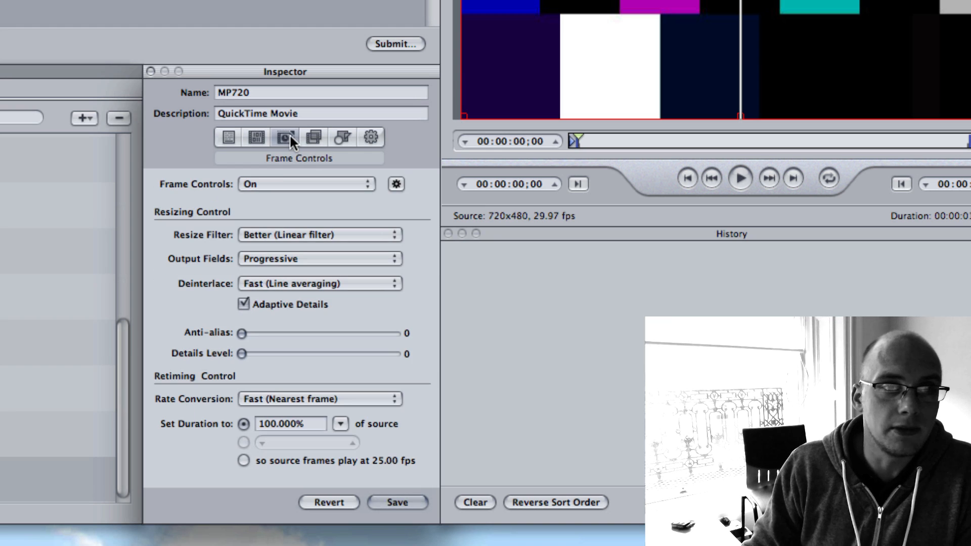
pyautogui.click(285, 185)
pyautogui.click(286, 184)
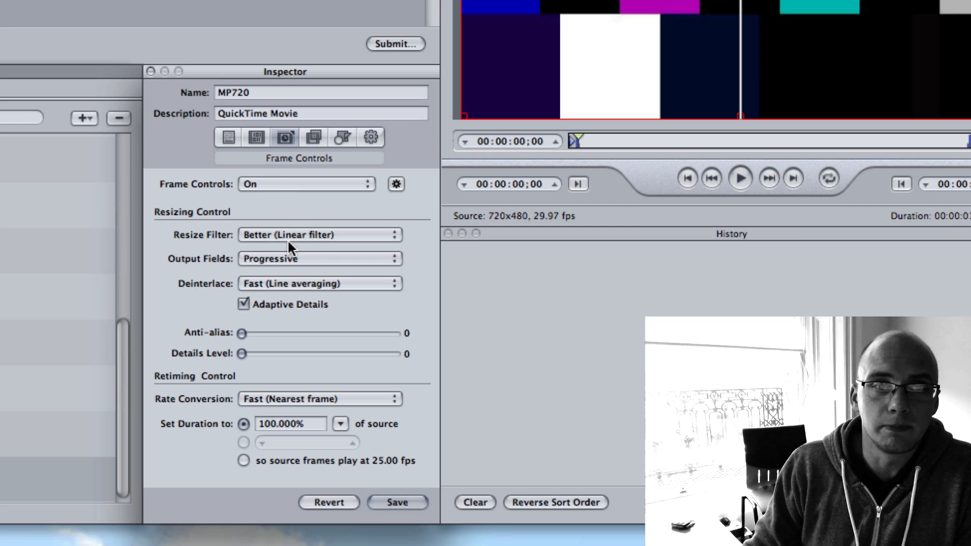
pyautogui.click(333, 238)
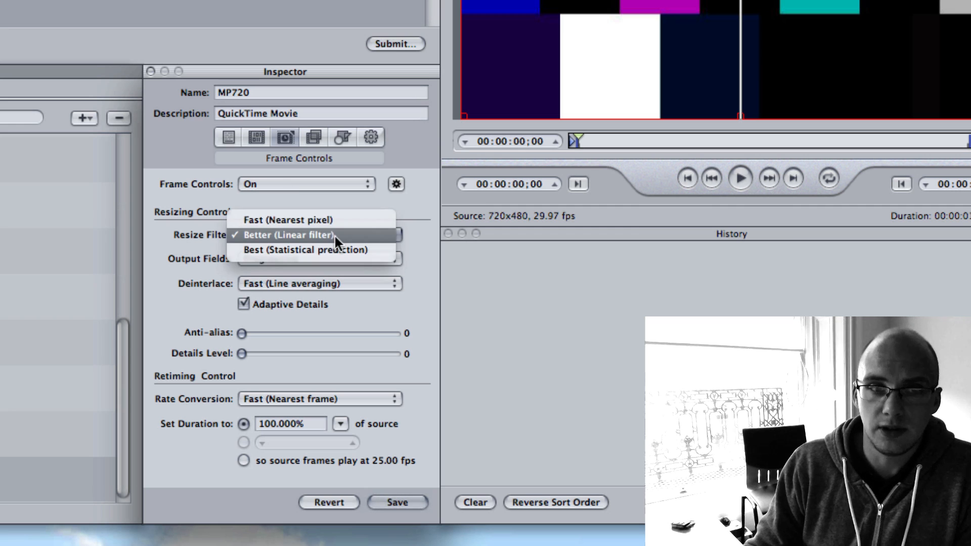
pyautogui.click(344, 235)
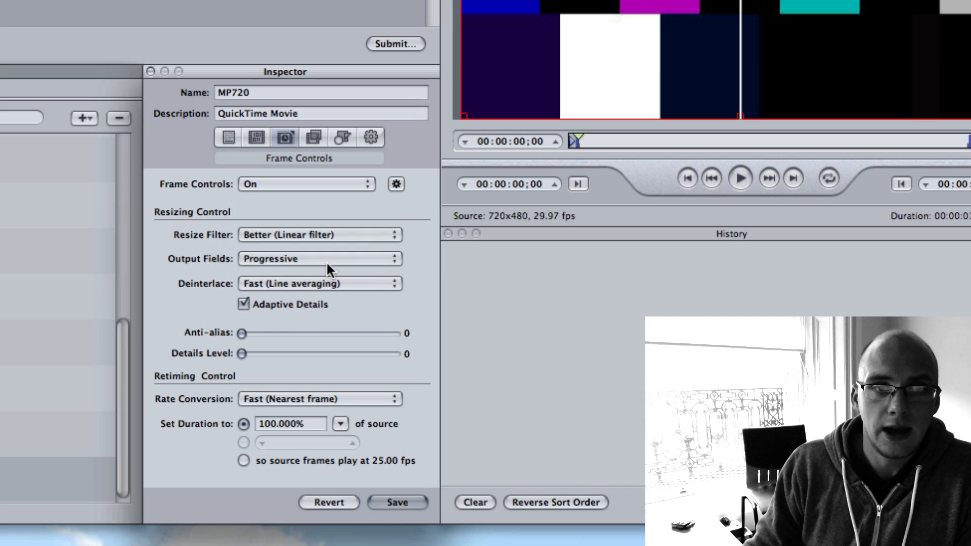
pyautogui.click(334, 253)
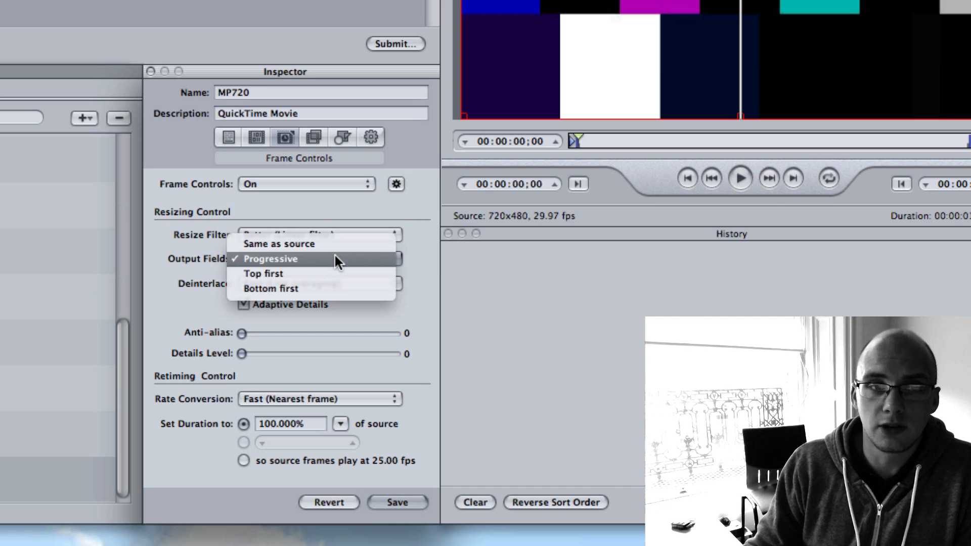
pyautogui.click(335, 254)
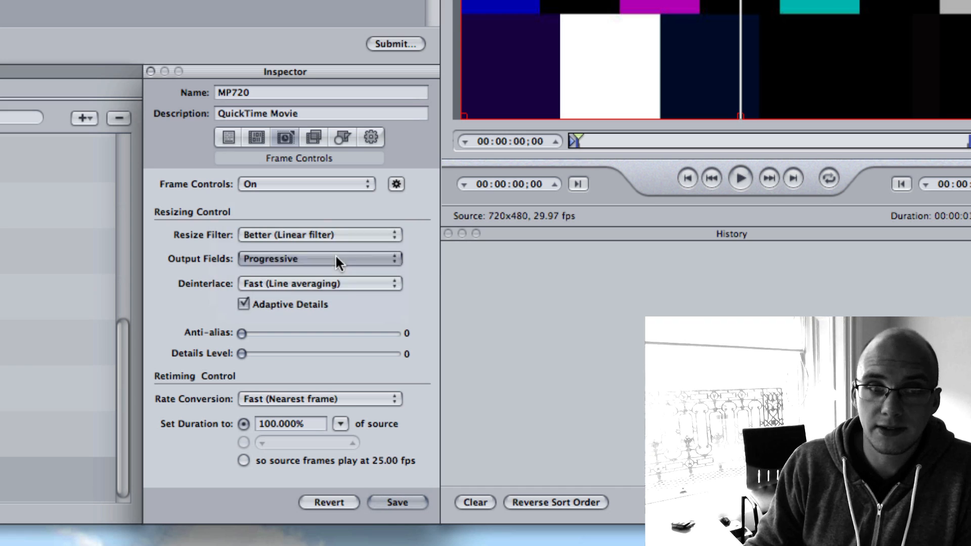
pyautogui.click(342, 284)
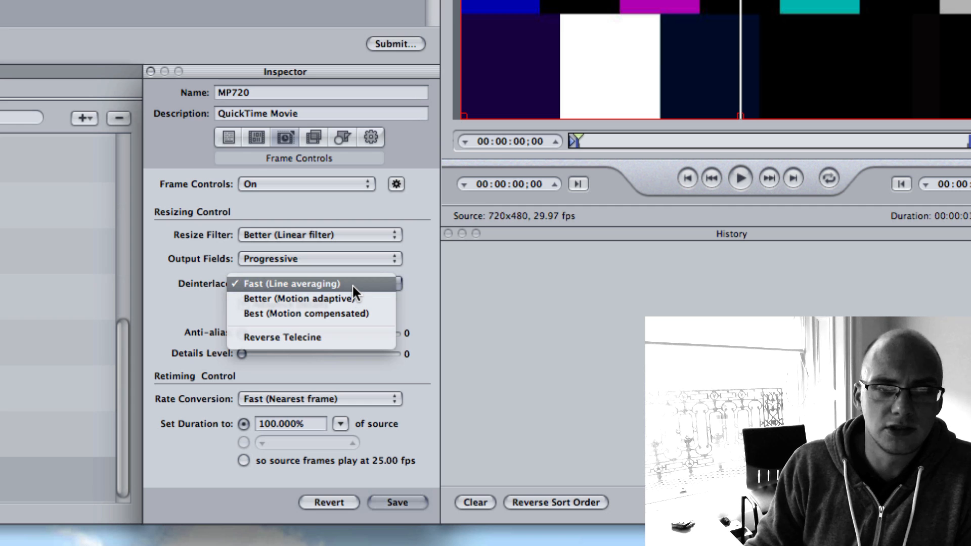
pyautogui.click(352, 283)
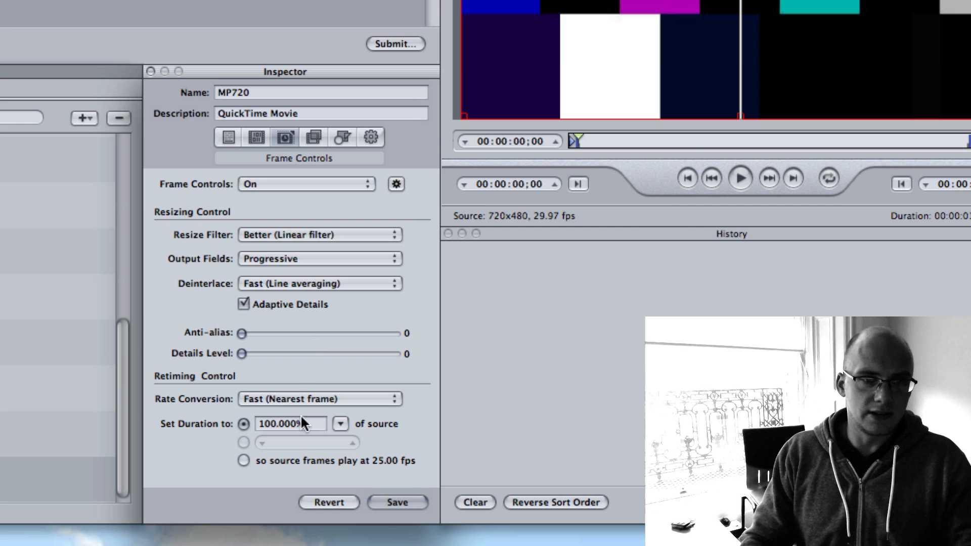
# Look through the MP720 setting's video, audio and color filter options
pyautogui.click(314, 140)
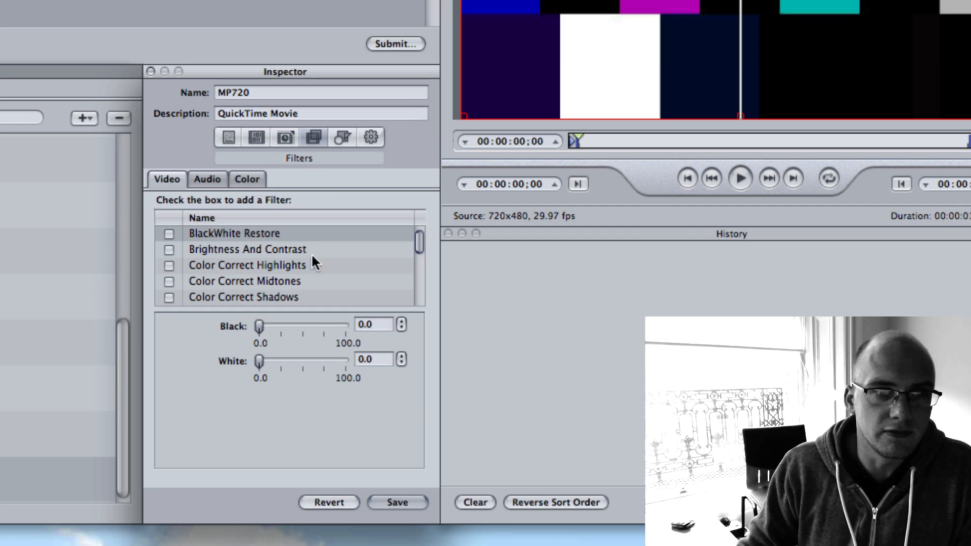
pyautogui.click(219, 179)
pyautogui.click(255, 179)
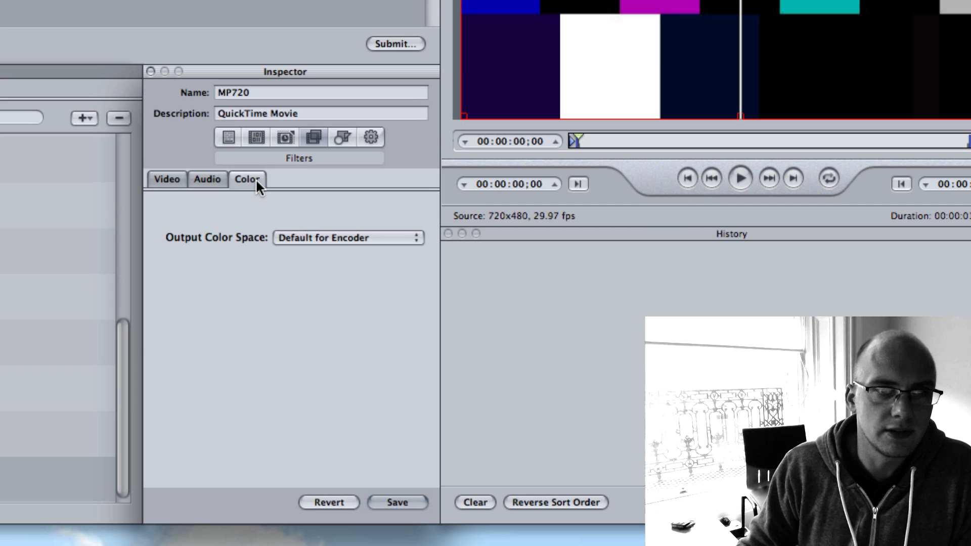
# Review the MP720 geometry settings, including the source cropping and frame size choices, keeping the frame size at Up to 1280x720
pyautogui.click(344, 137)
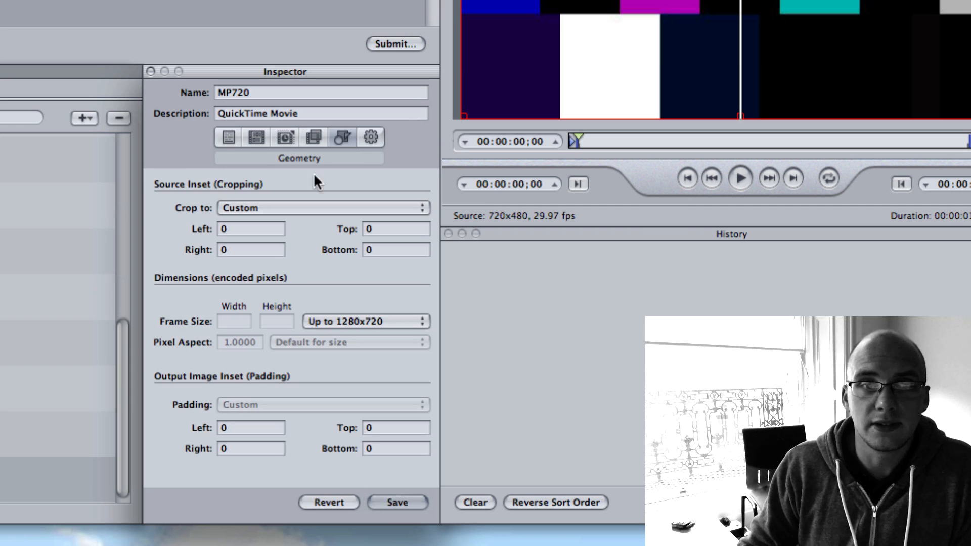
pyautogui.click(275, 205)
pyautogui.click(293, 219)
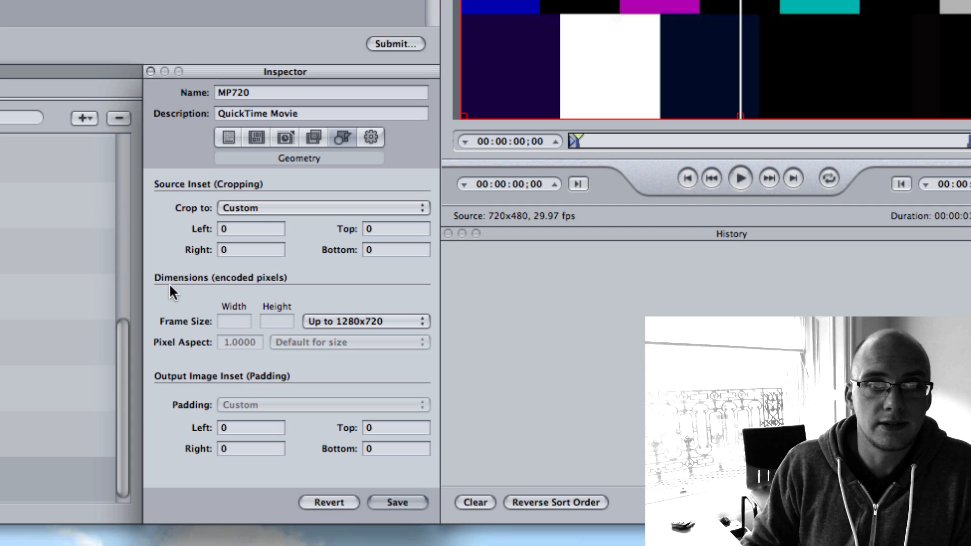
pyautogui.click(334, 322)
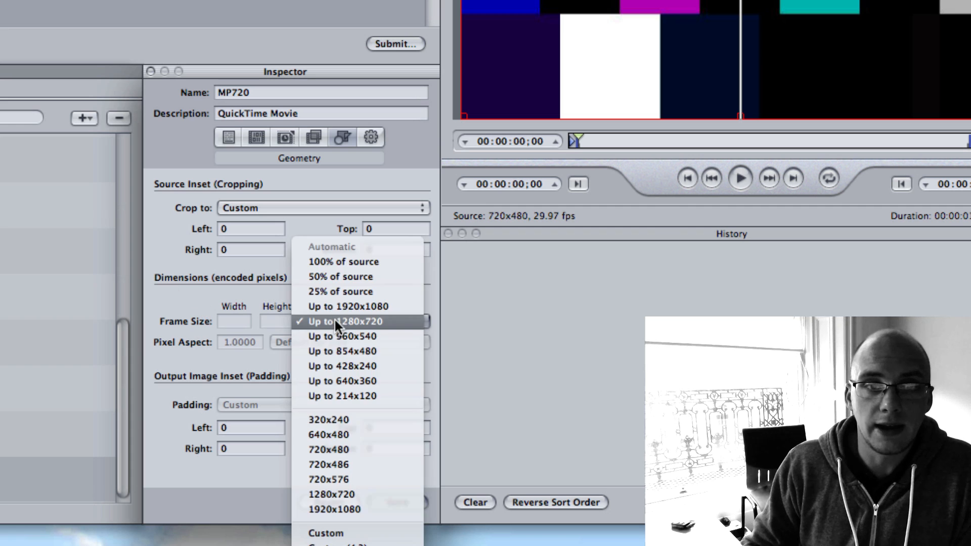
pyautogui.click(372, 323)
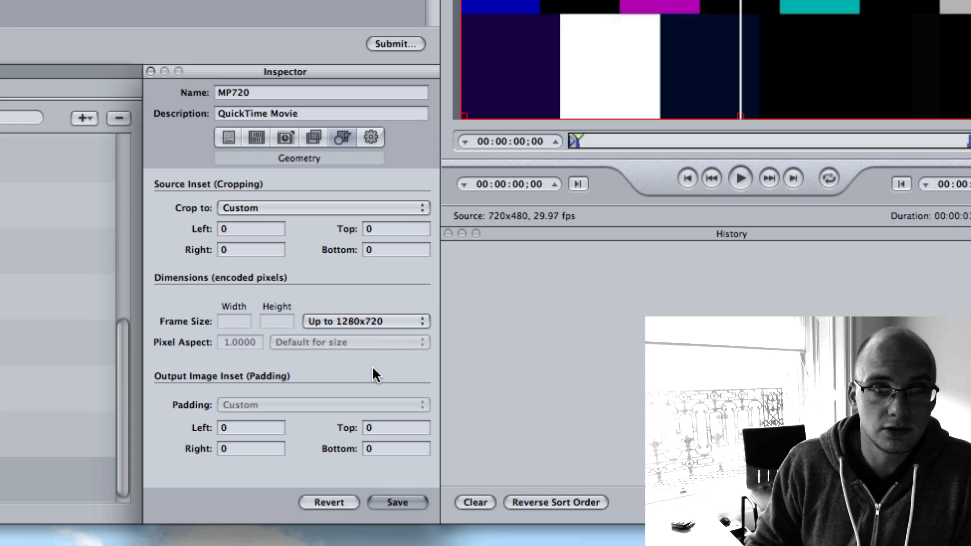
# Look over the remaining MP720 setting categories and reopen the encoder's video compression settings
pyautogui.click(368, 137)
pyautogui.click(343, 135)
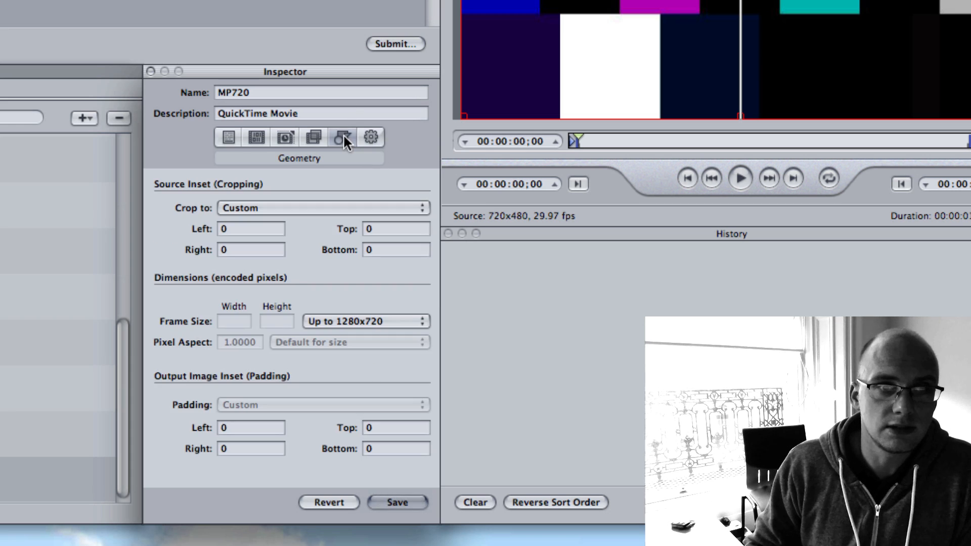
pyautogui.click(231, 138)
pyautogui.click(255, 137)
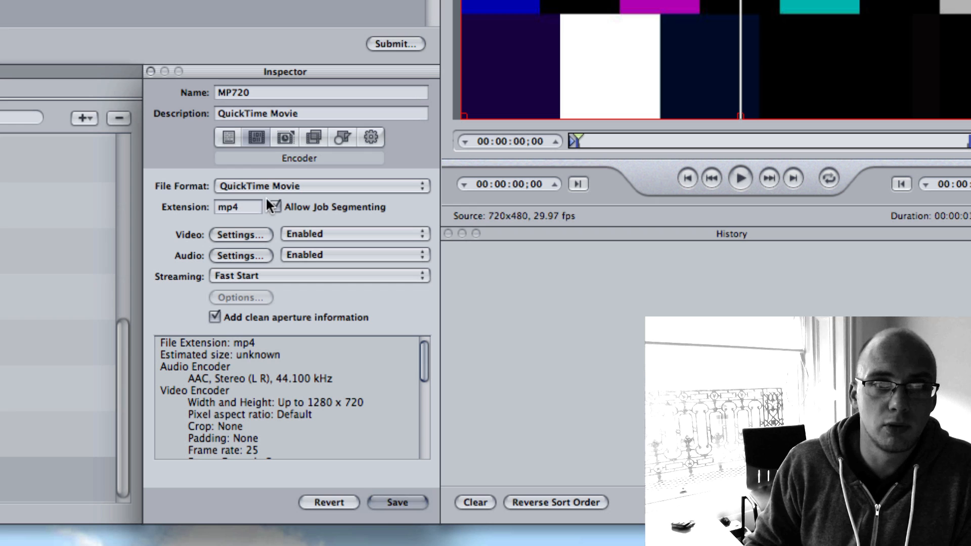
pyautogui.click(242, 235)
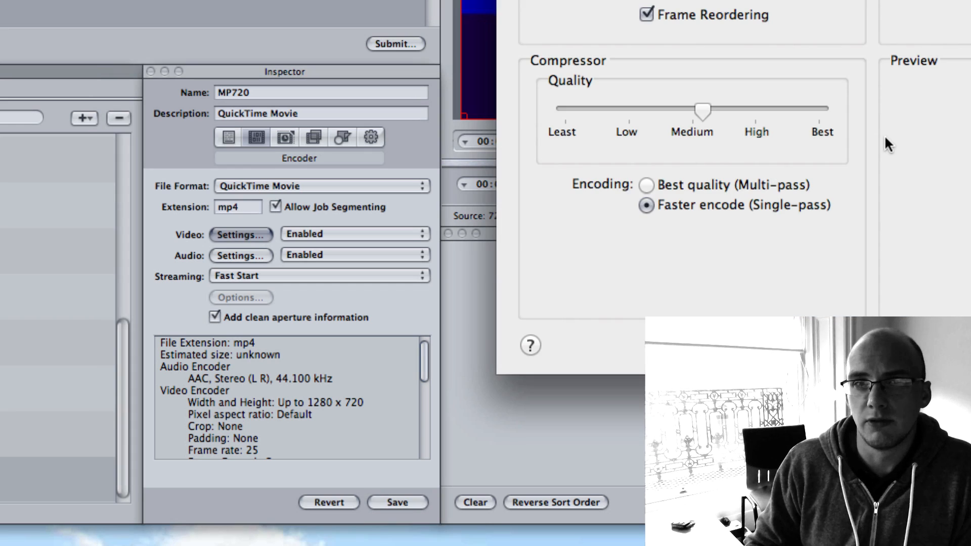